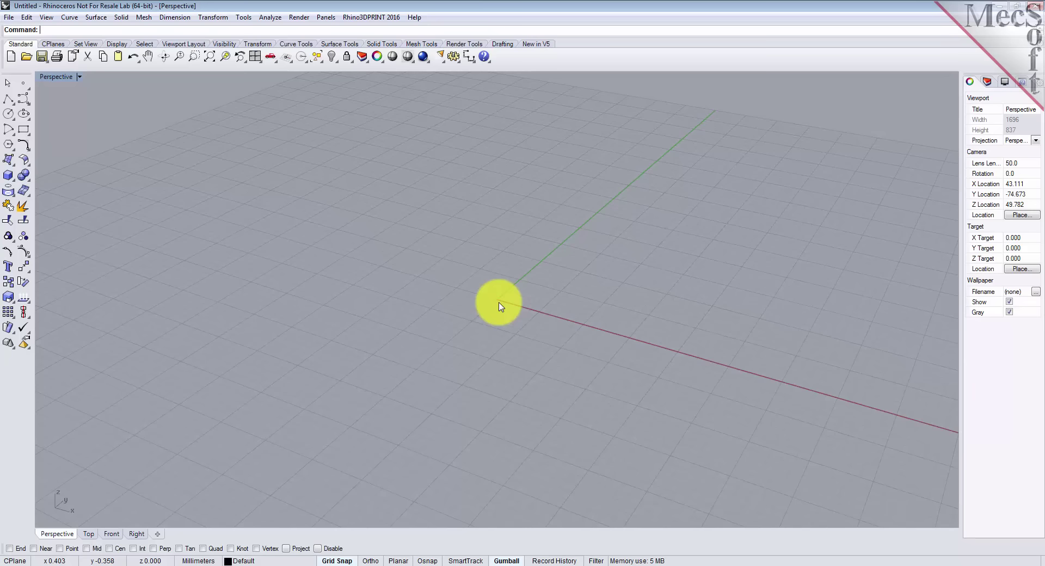
# Step: View the Quick Start Guide from the Rhino3DPRINT Welcome window, closing both when finished
pyautogui.click(399, 20)
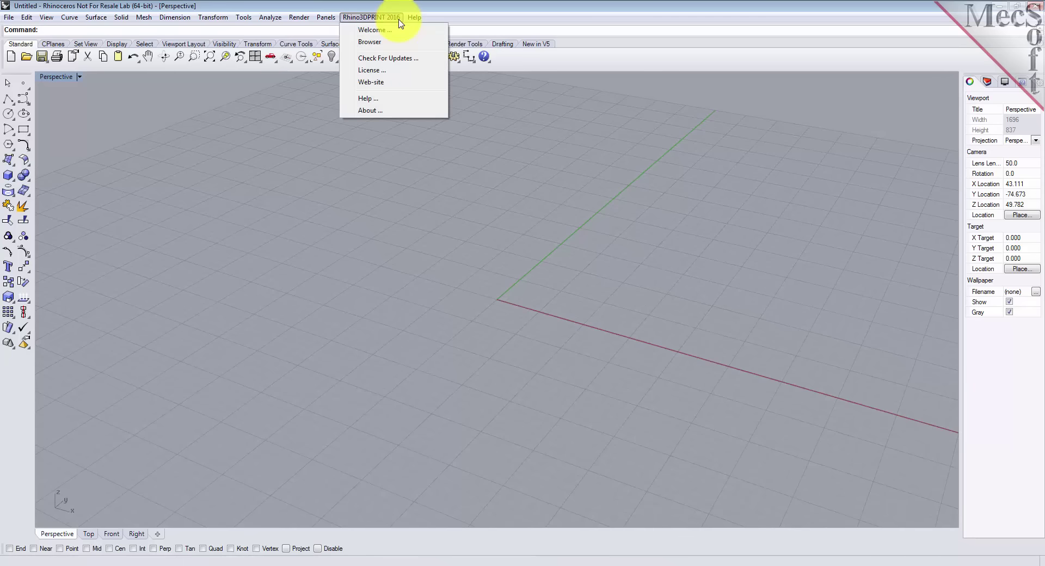
pyautogui.click(400, 31)
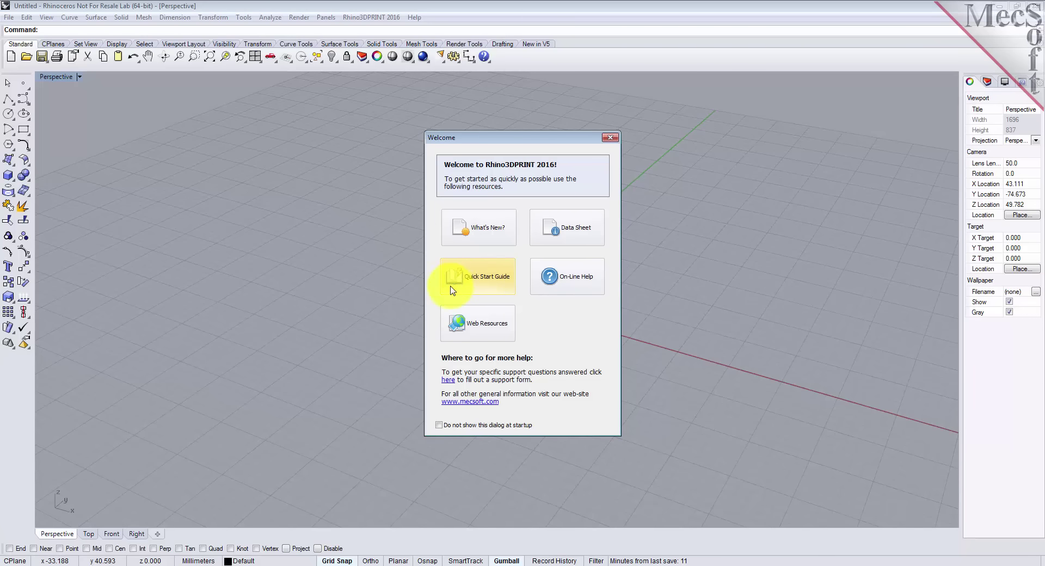
pyautogui.click(492, 285)
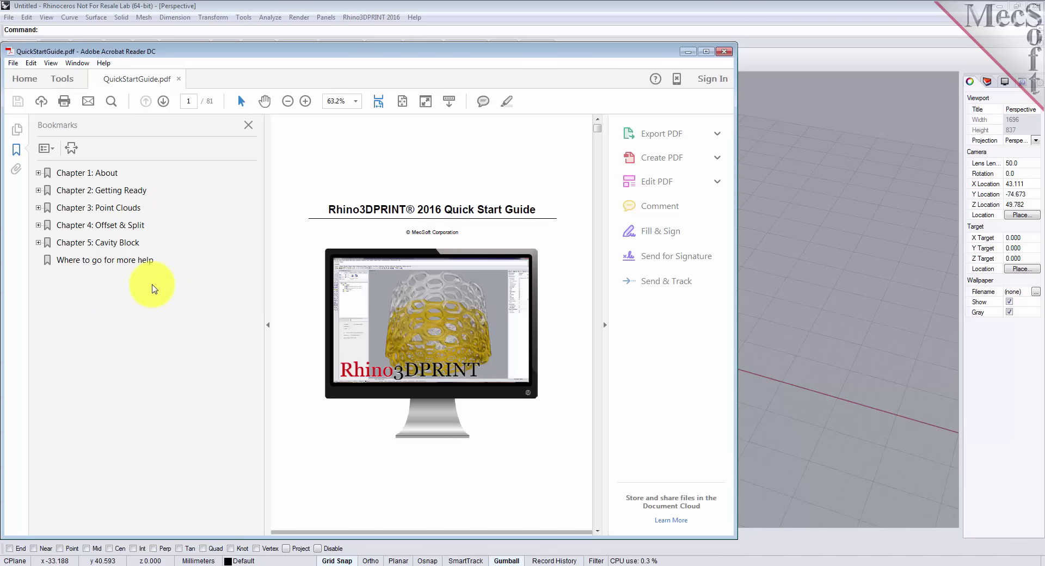
pyautogui.click(724, 51)
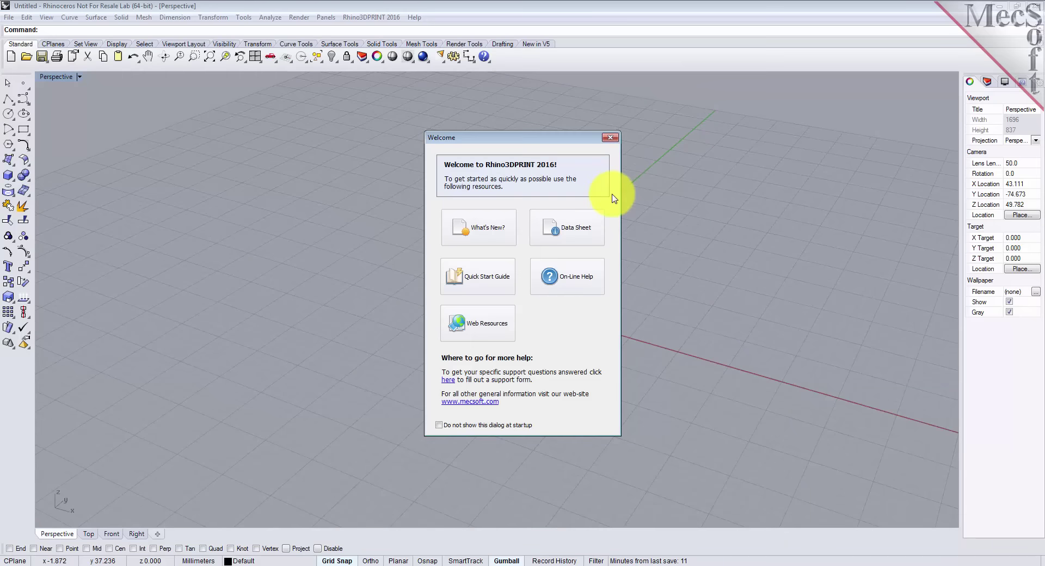
pyautogui.click(611, 138)
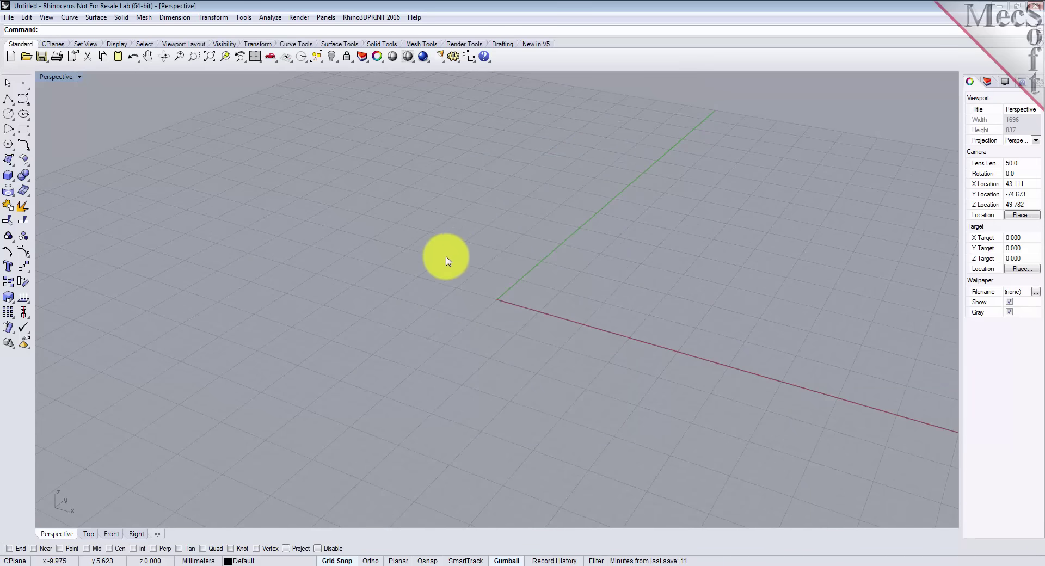
# Step: Open the Rhino3DPRINT browser and look through its Model, Inspect & Modify, Repair, 3D Print and Create tools
pyautogui.click(381, 18)
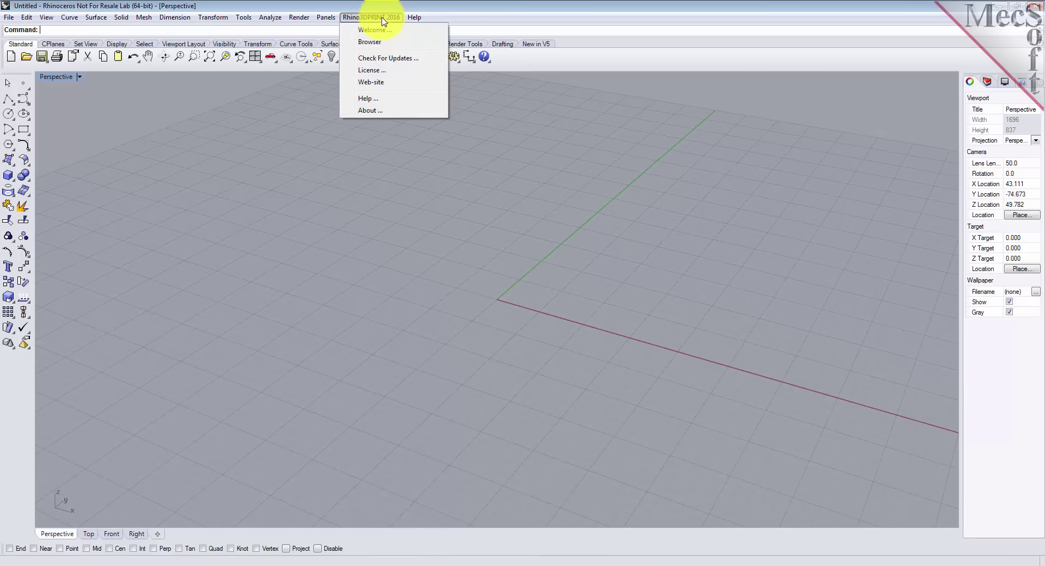
pyautogui.click(387, 42)
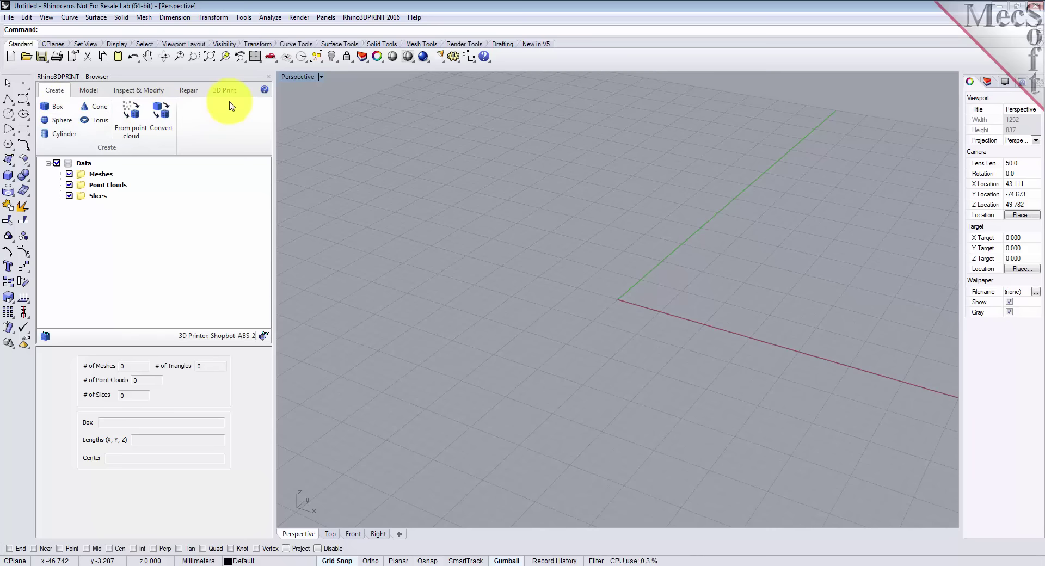
pyautogui.click(96, 96)
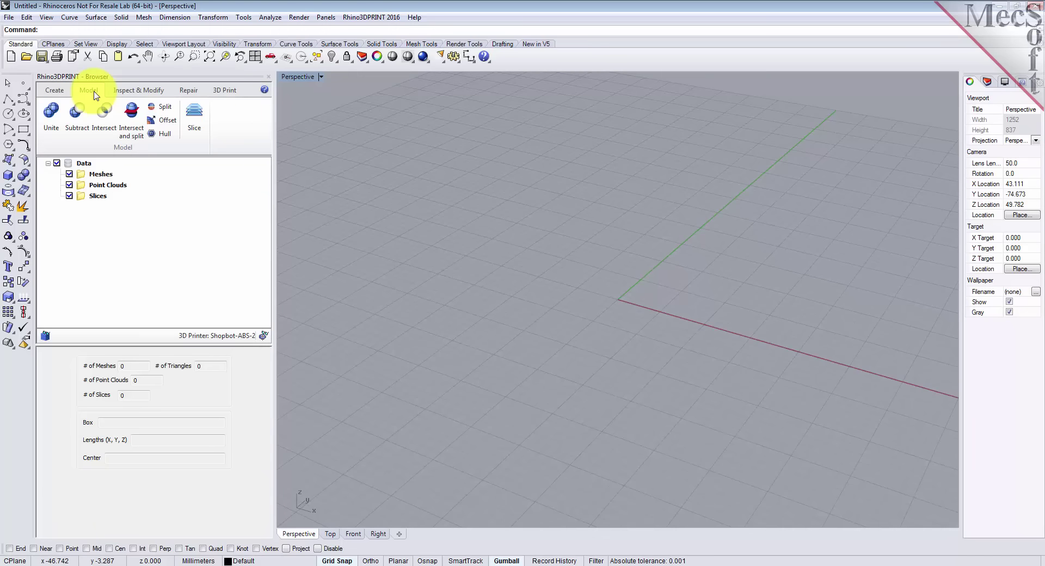
pyautogui.click(161, 97)
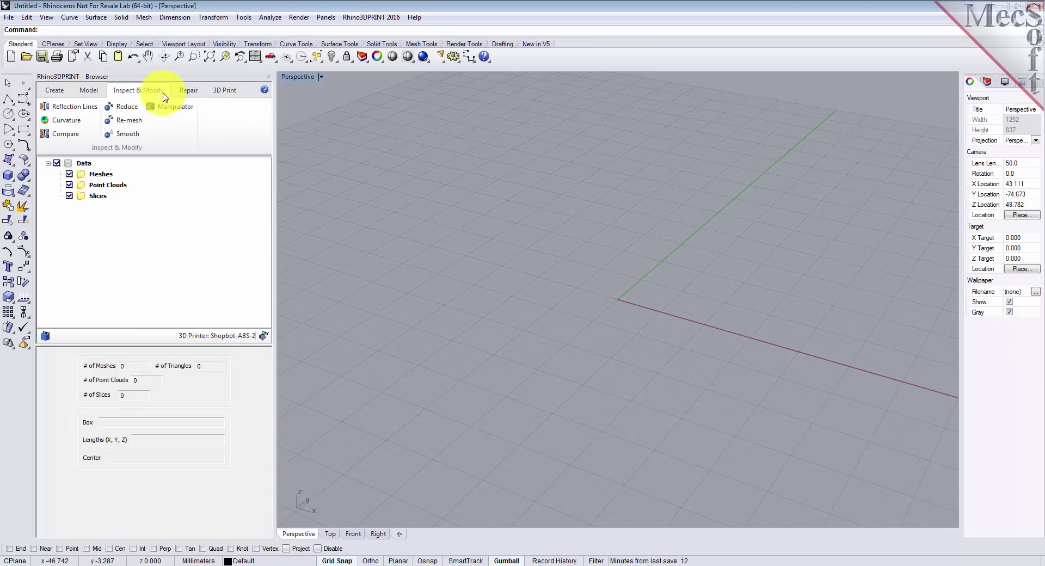
pyautogui.click(193, 97)
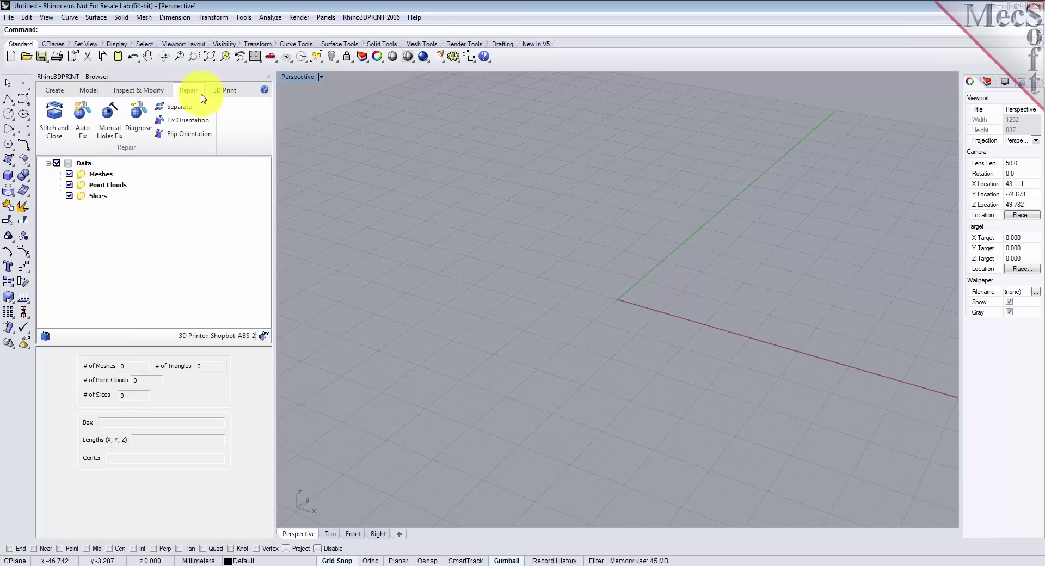
pyautogui.click(240, 96)
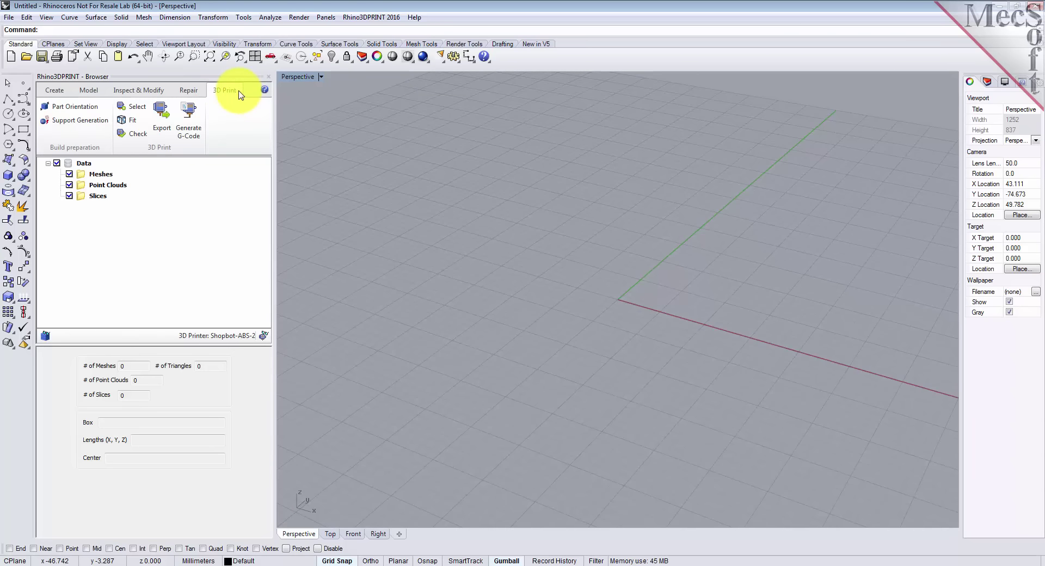
pyautogui.click(54, 90)
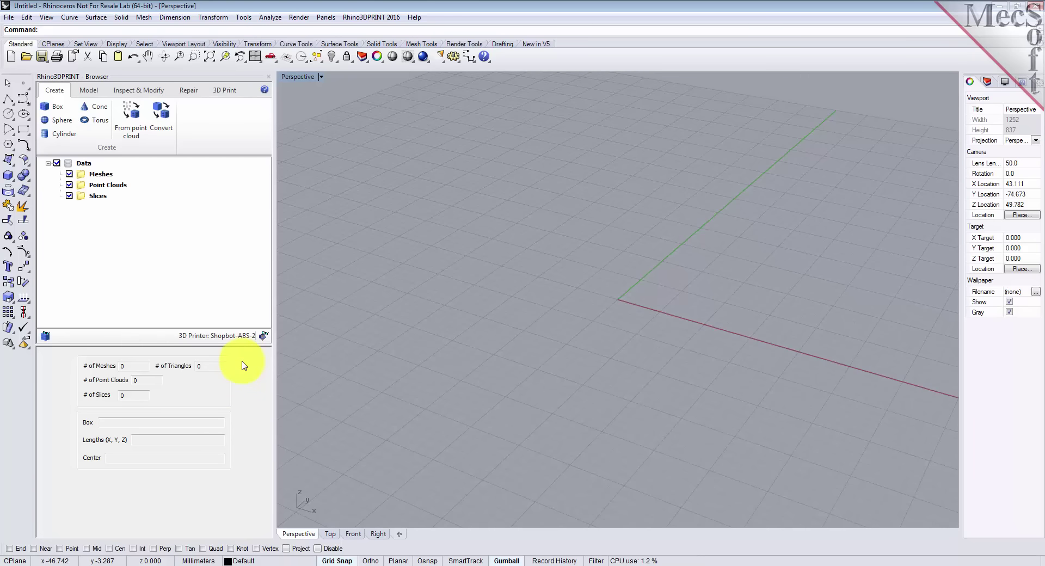
# Step: Open the model 3DMold.3dm from the Rhino3DPRINT 2016 QuickStart folder
pyautogui.click(10, 19)
pyautogui.click(24, 47)
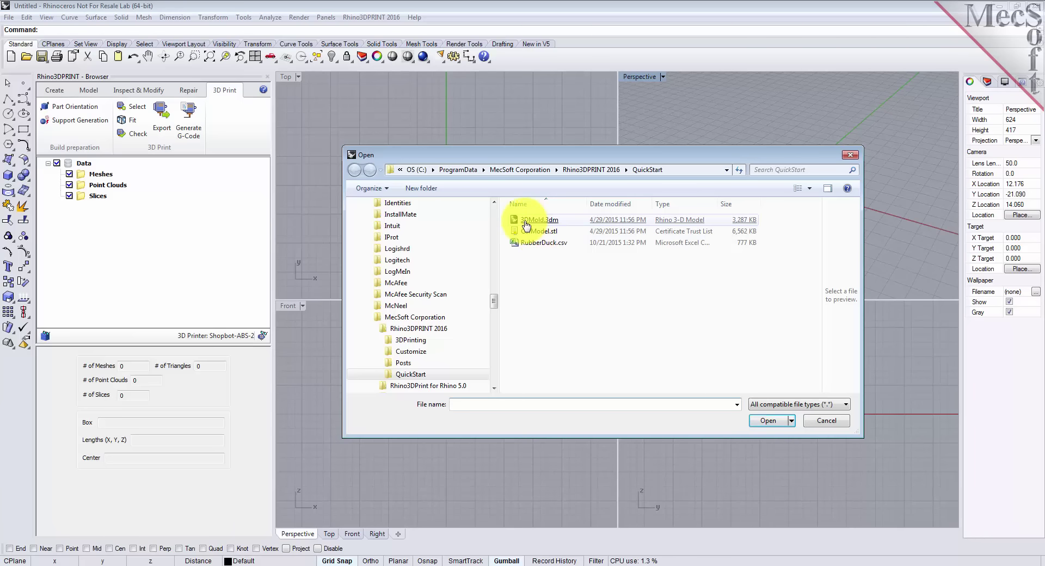
pyautogui.doubleClick(552, 223)
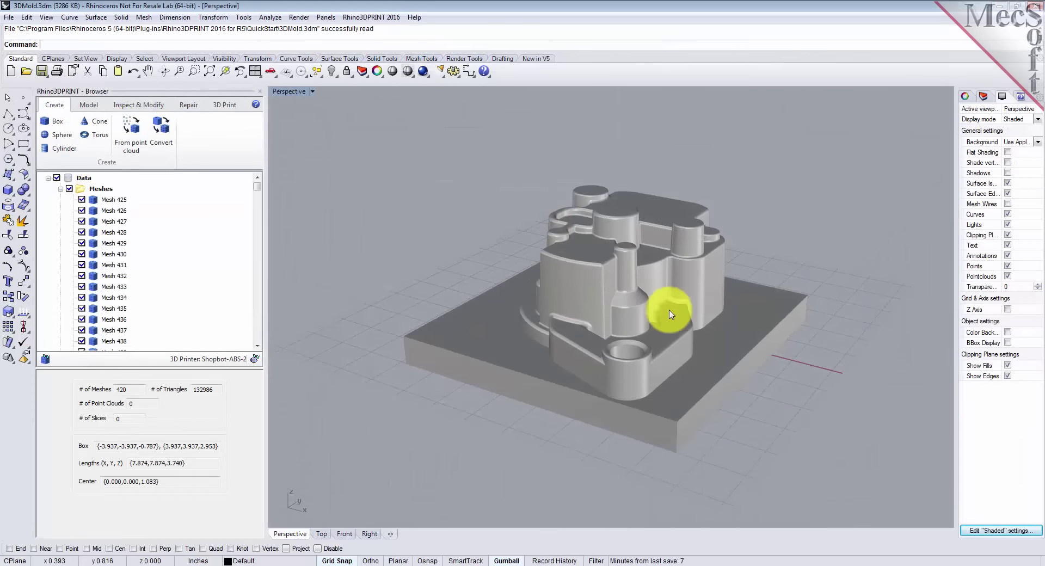
# Step: Show mesh wires in the Shaded display and look through the list of meshes in the mold model
pyautogui.click(1008, 204)
pyautogui.moveTo(816, 294); pyautogui.dragTo(718, 259, button='right')
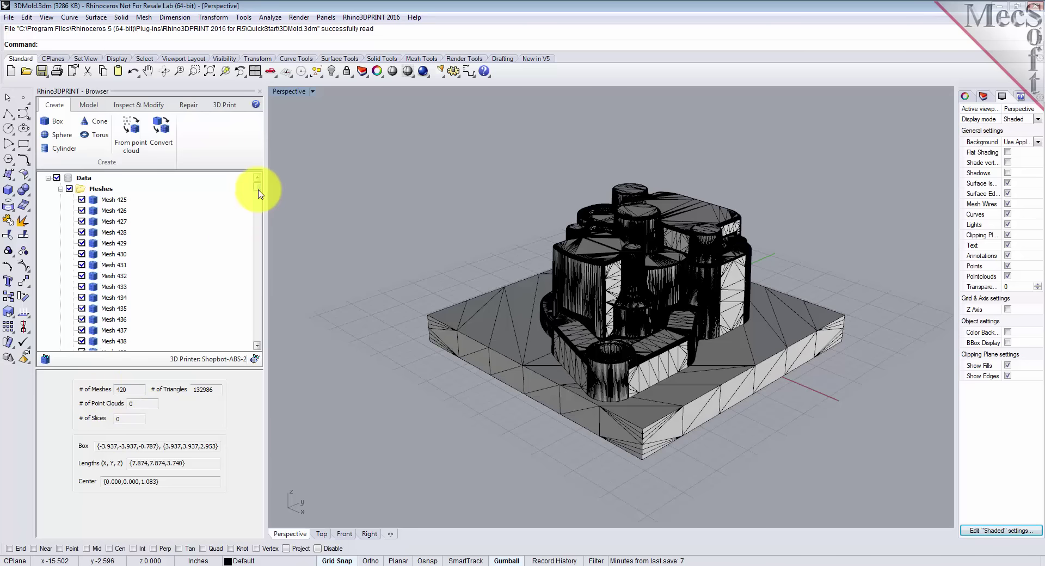
pyautogui.moveTo(260, 200); pyautogui.dragTo(260, 284)
pyautogui.moveTo(260, 241); pyautogui.dragTo(269, 182)
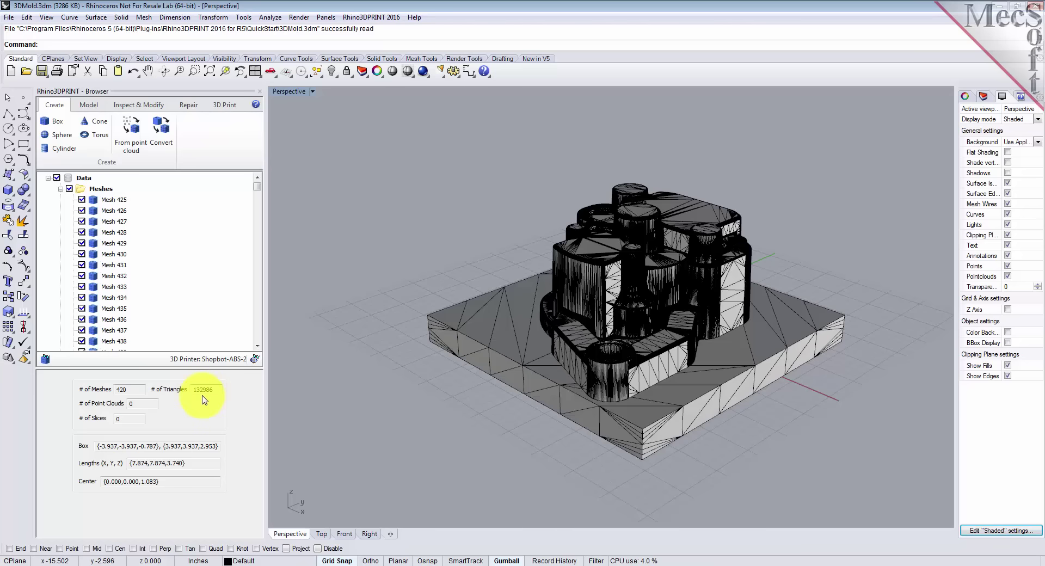
# Step: Inspect the data of several individual meshes on the mold by selecting them in the viewport, leaving nothing selected
pyautogui.click(598, 267)
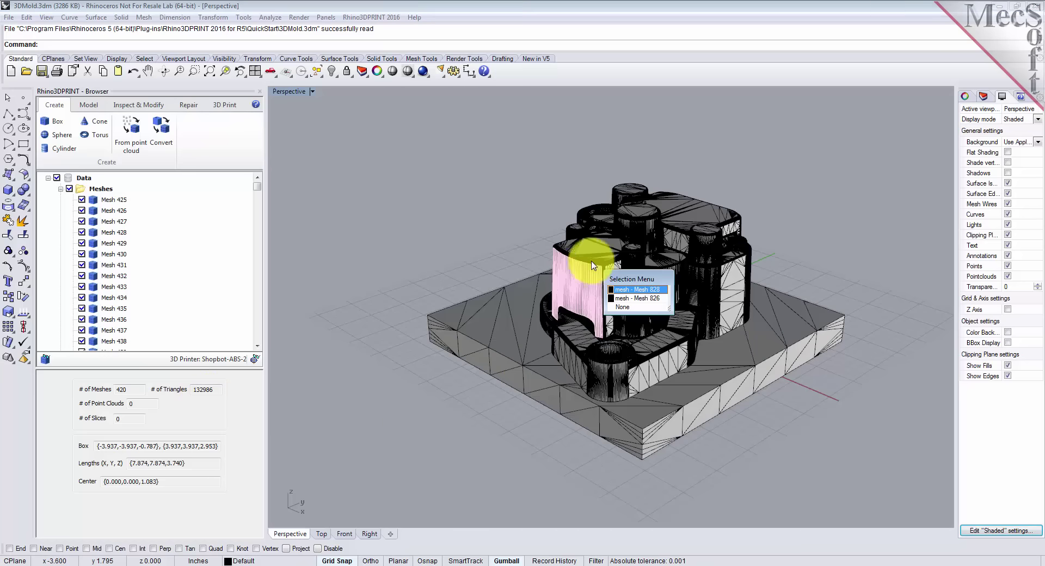
pyautogui.click(700, 250)
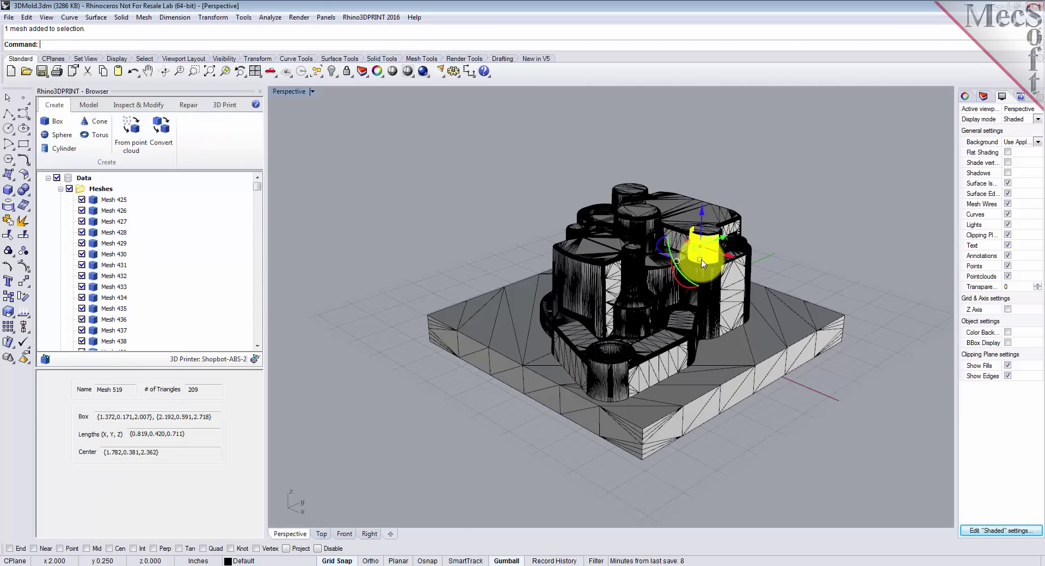
pyautogui.click(719, 295)
pyautogui.click(632, 271)
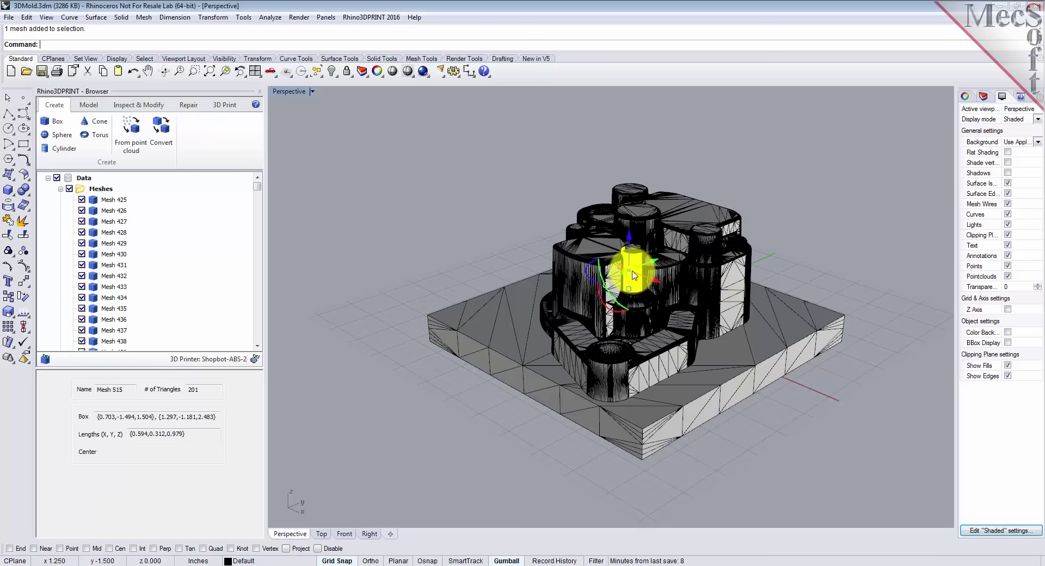
pyautogui.click(645, 321)
pyautogui.click(349, 225)
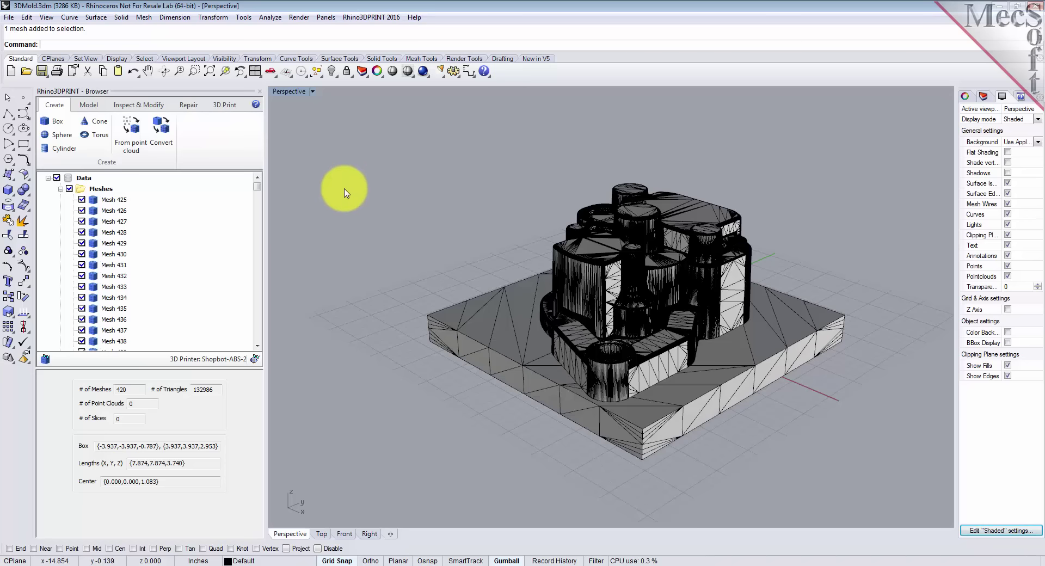
# Step: Diagnose all meshes of the mold with every edge, triangle and vertex check, closing the diagnosis when reviewed
pyautogui.click(189, 105)
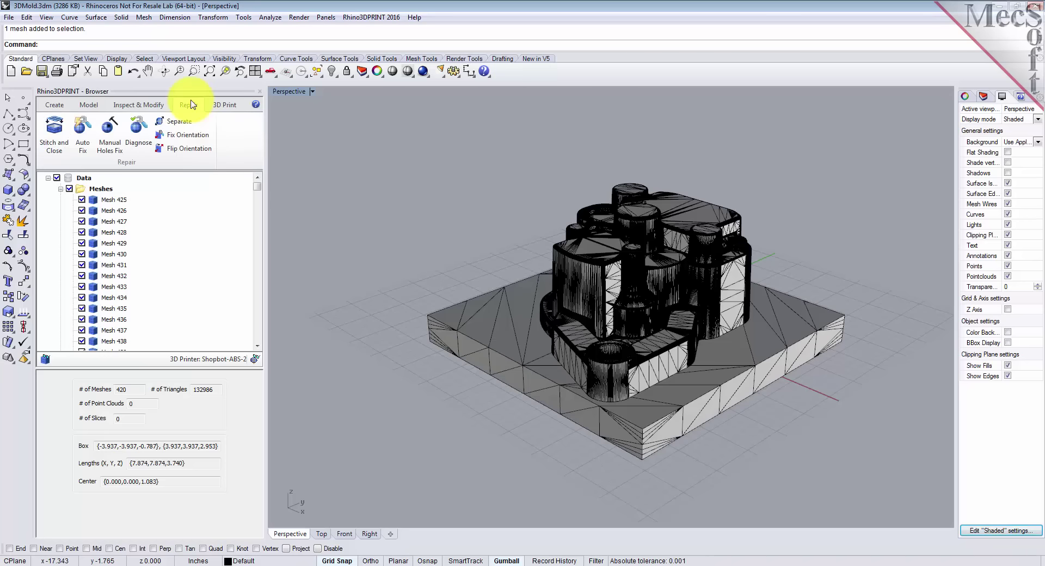
pyautogui.click(138, 135)
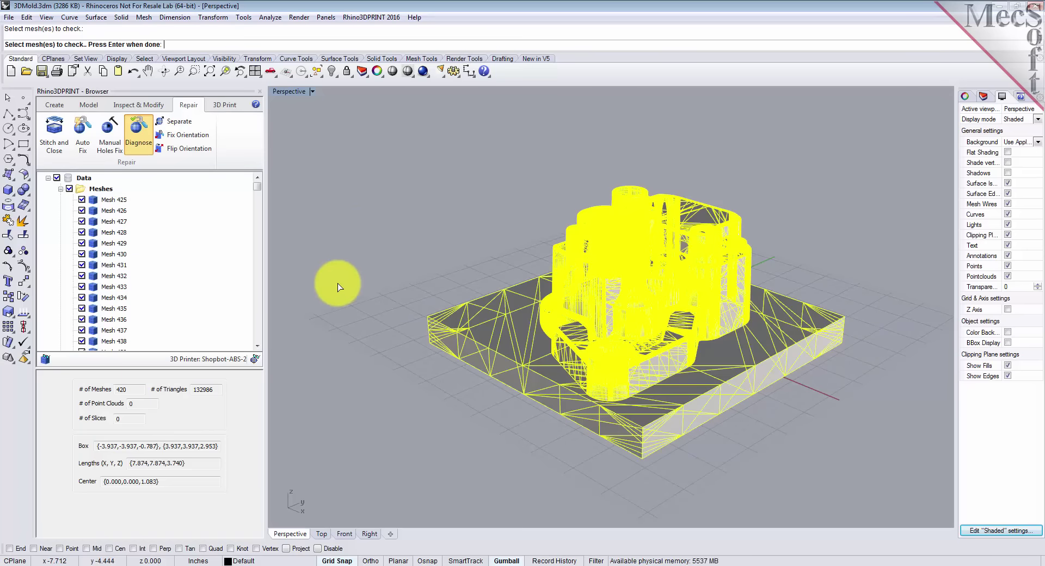
pyautogui.press('Return')
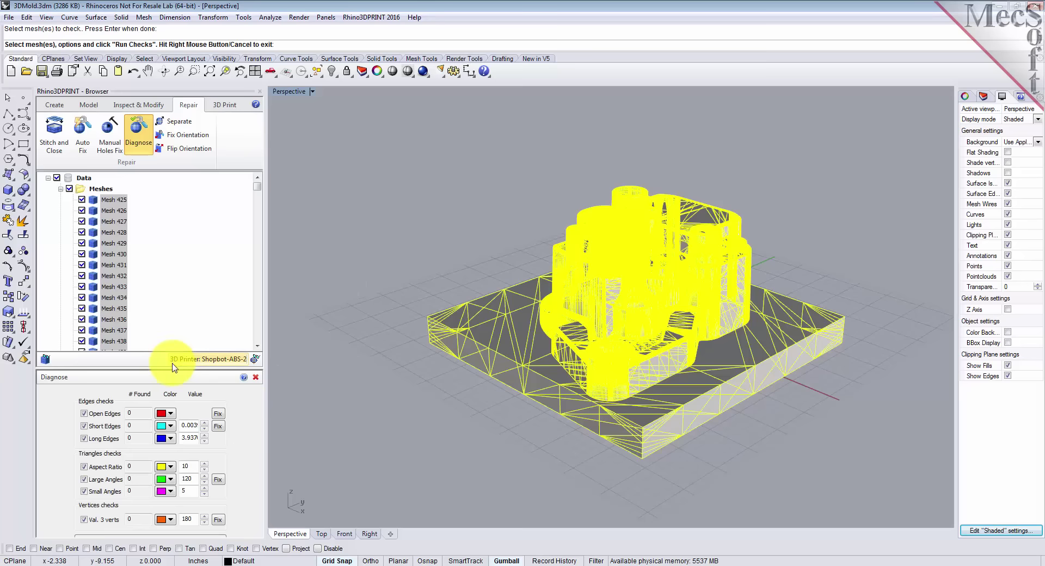
pyautogui.moveTo(173, 368); pyautogui.dragTo(175, 333)
pyautogui.click(150, 514)
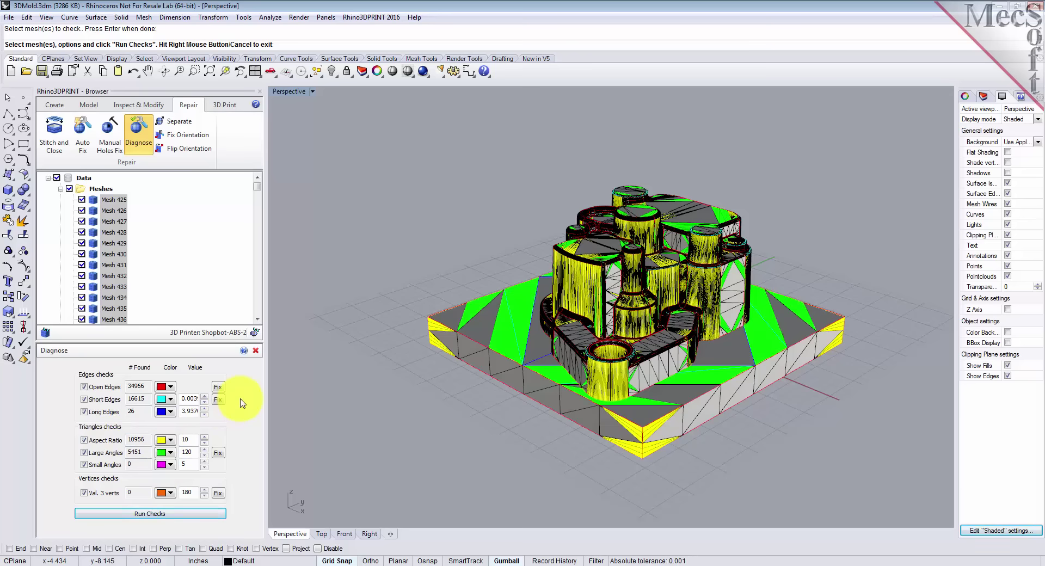
pyautogui.click(256, 353)
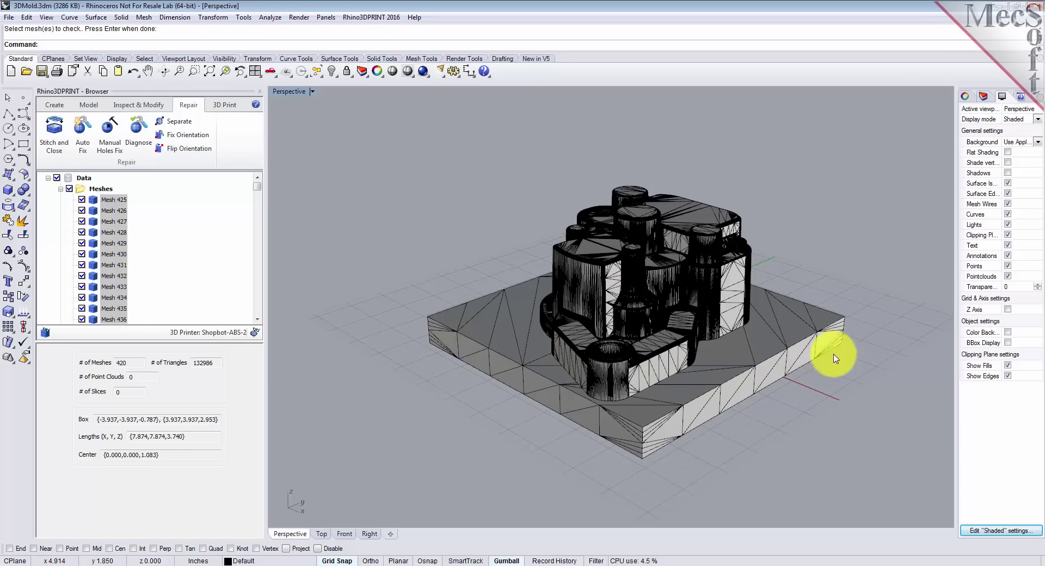
# Step: Stitch and close all meshes of the mold into a single mesh, leaving it unselected
pyautogui.click(54, 138)
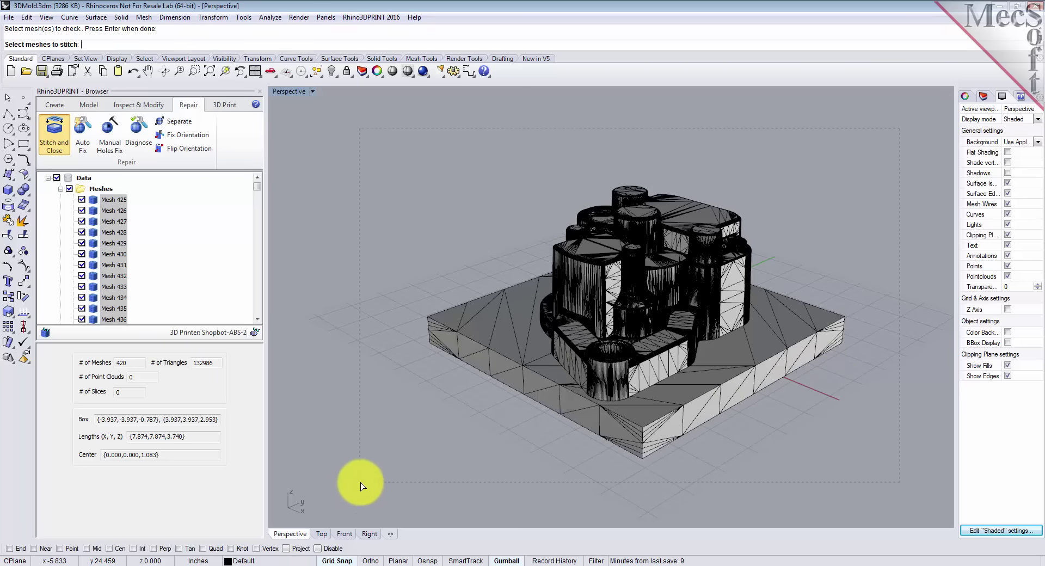
pyautogui.hotkey('ctrl', 'a')
pyautogui.rightClick(357, 267)
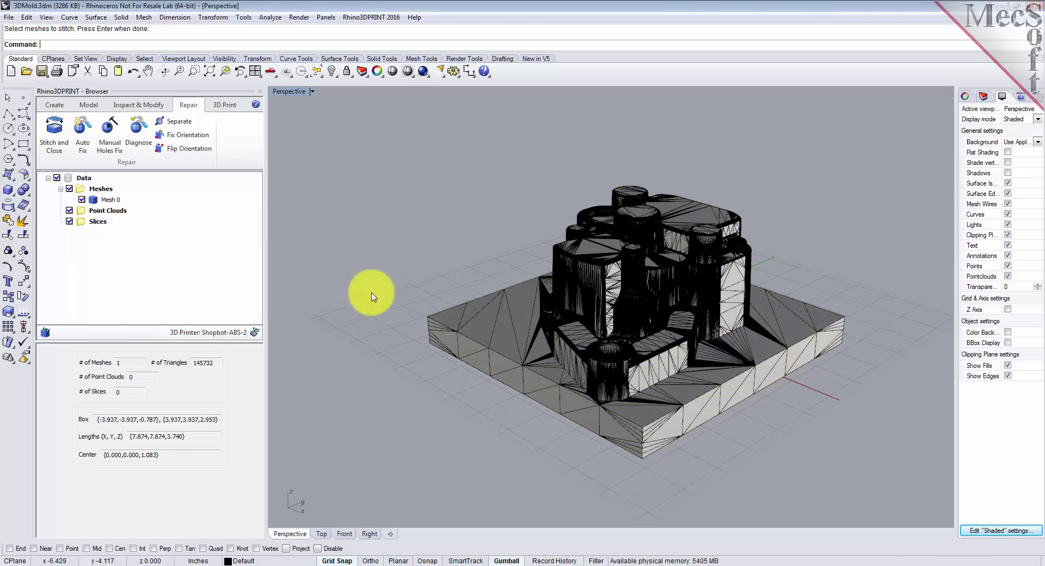
pyautogui.click(94, 199)
pyautogui.click(480, 191)
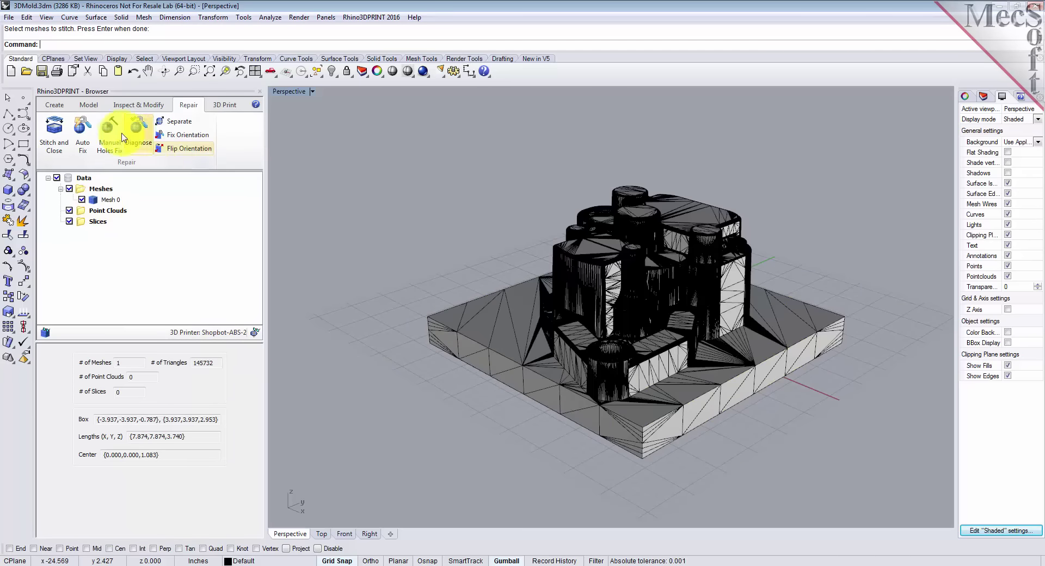
# Step: Run the Diagnose checks on the single stitched mesh and close the diagnosis after reviewing it
pyautogui.click(139, 133)
pyautogui.click(669, 266)
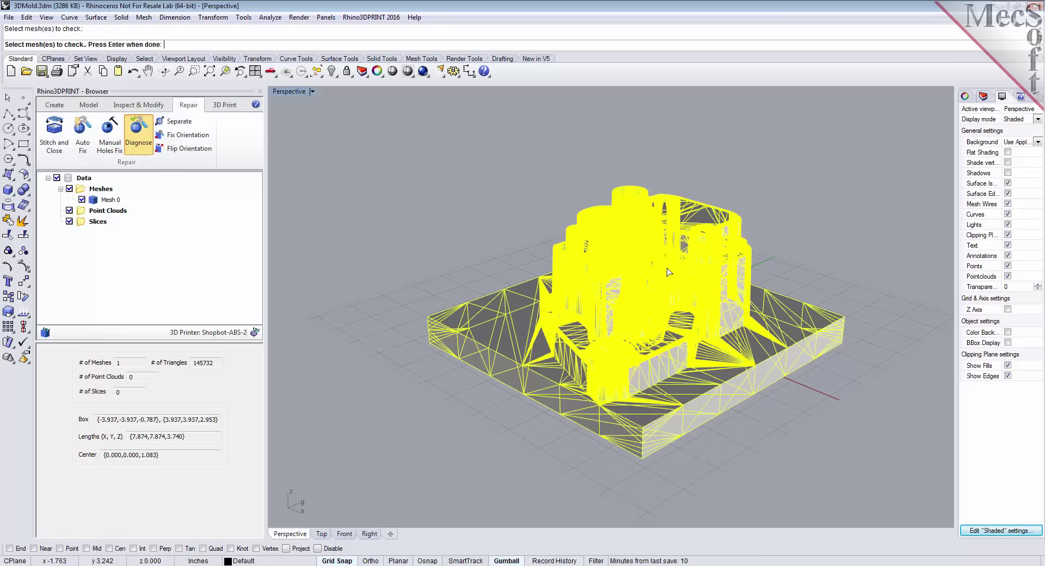
pyautogui.rightClick(338, 191)
pyautogui.click(156, 517)
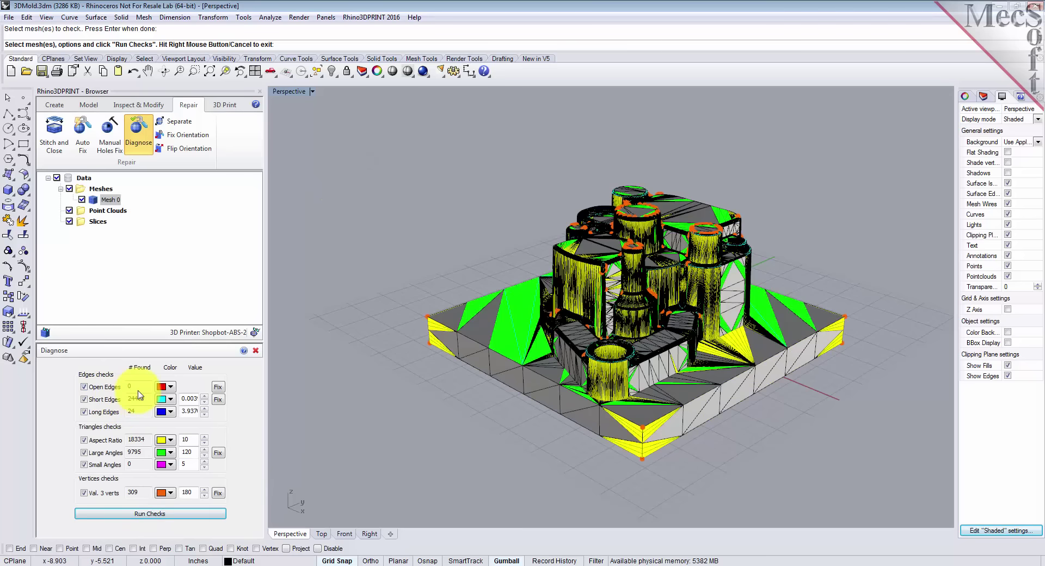
pyautogui.click(256, 351)
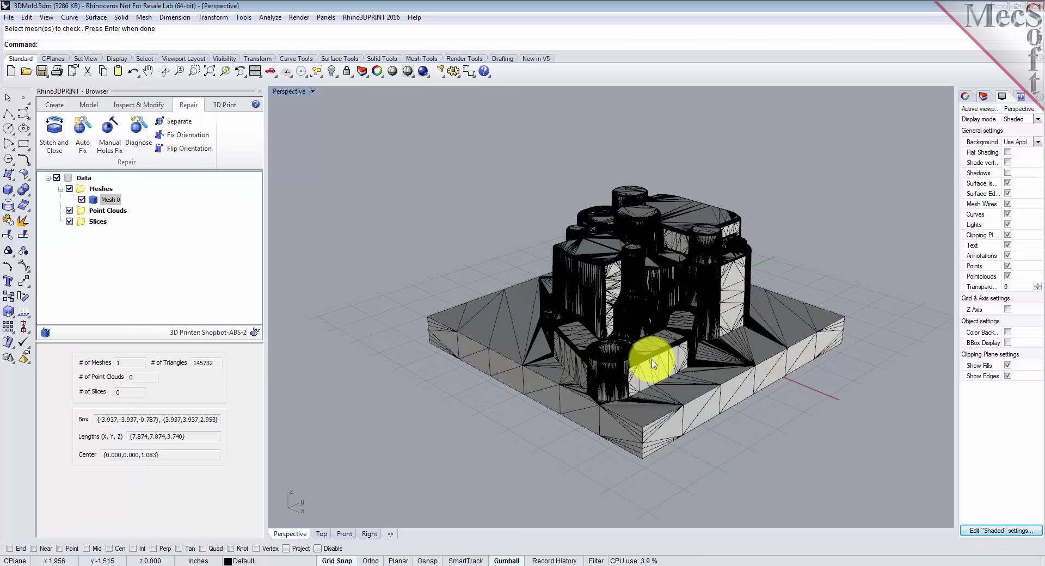
# Step: Hide the mesh wires in the Shaded display and examine the stitched mold from another angle
pyautogui.moveTo(796, 401); pyautogui.dragTo(833, 393, button='right')
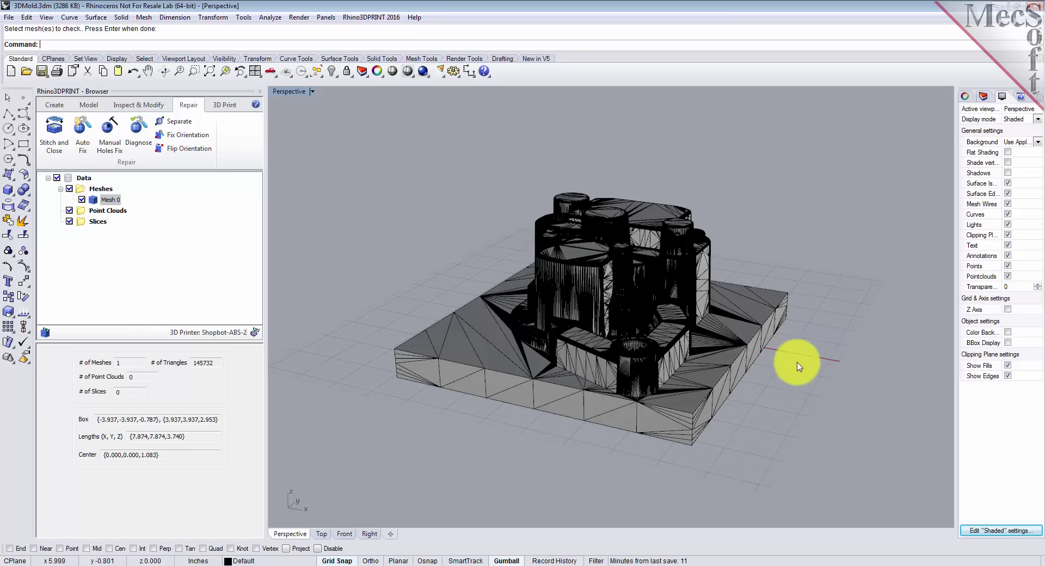
pyautogui.click(1009, 205)
pyautogui.moveTo(882, 285); pyautogui.dragTo(903, 286, button='right')
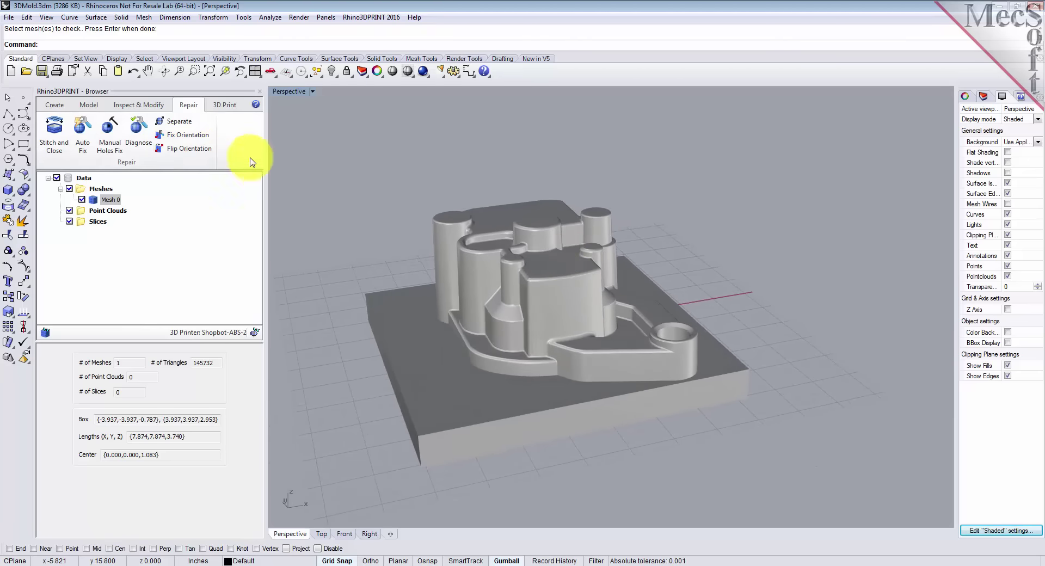
# Step: Offset the stitched mold mesh by a distance of 0.1 with a tolerance of 0.01, leaving nothing selected
pyautogui.click(90, 105)
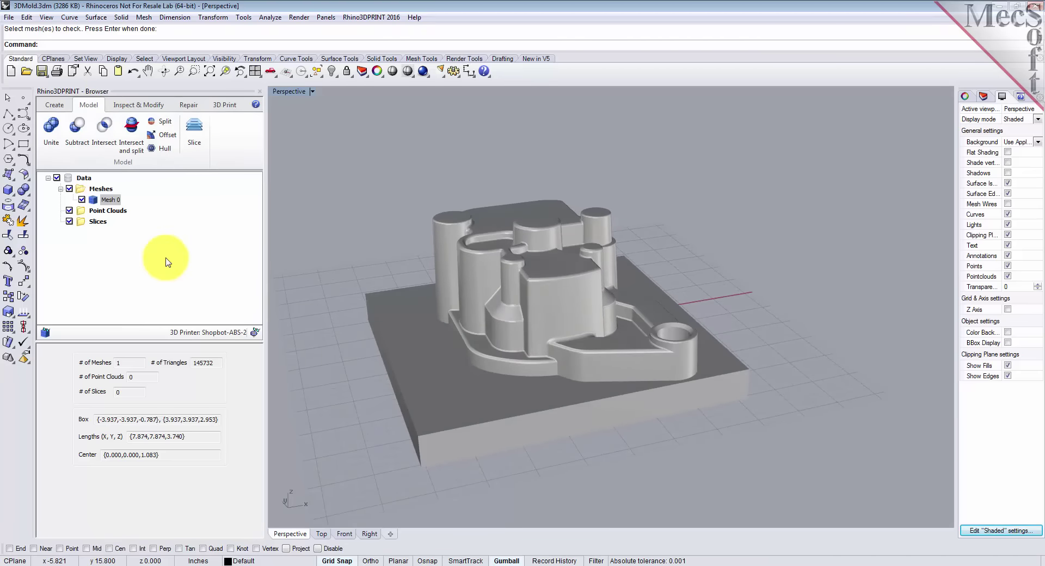
pyautogui.click(168, 135)
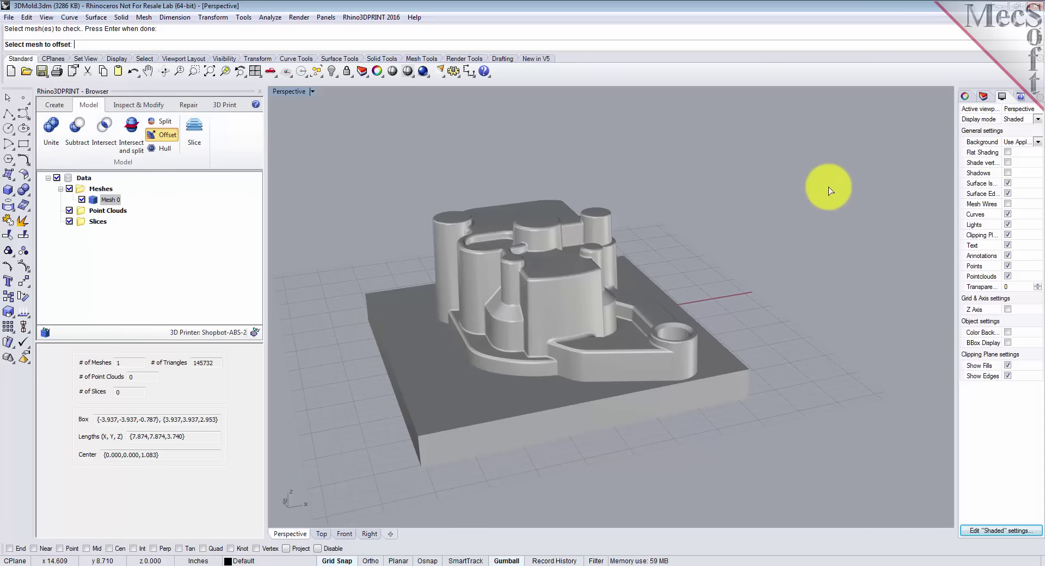
pyautogui.click(384, 359)
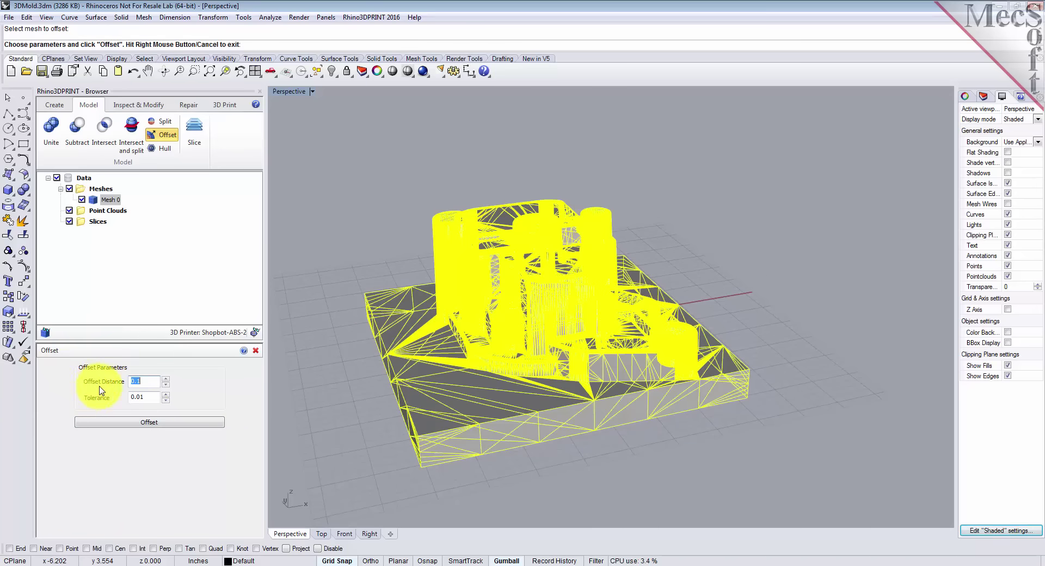
pyautogui.doubleClick(146, 383)
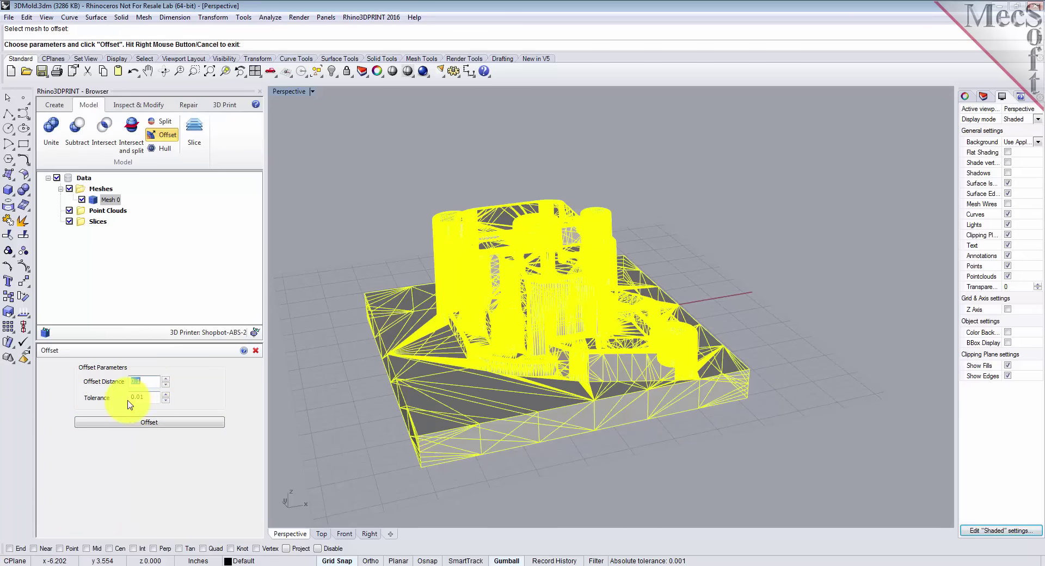
pyautogui.click(163, 424)
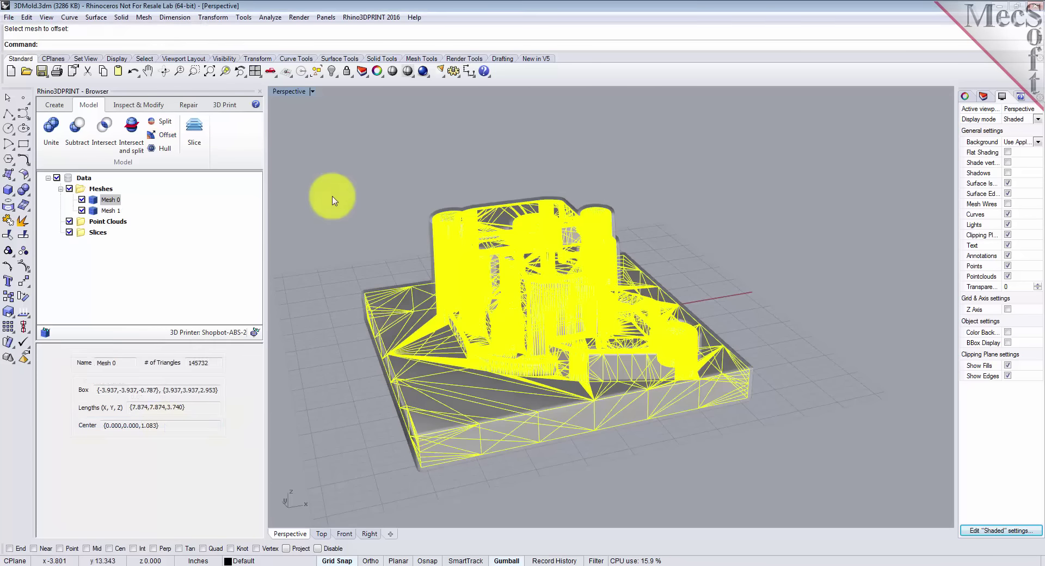
pyautogui.click(345, 275)
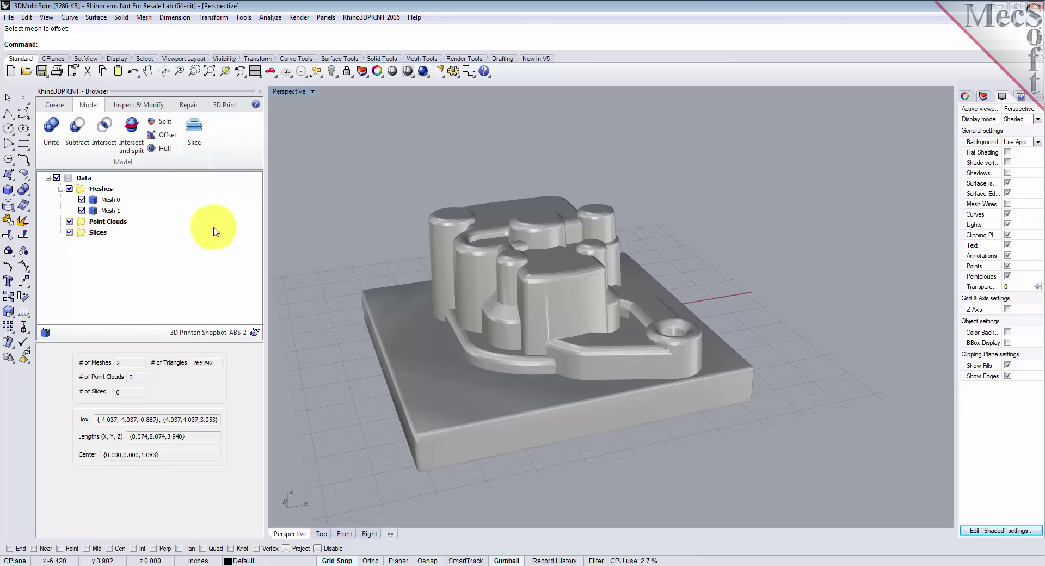
# Step: Compare the offset mesh with the original mold by hiding it and showing it again
pyautogui.click(82, 211)
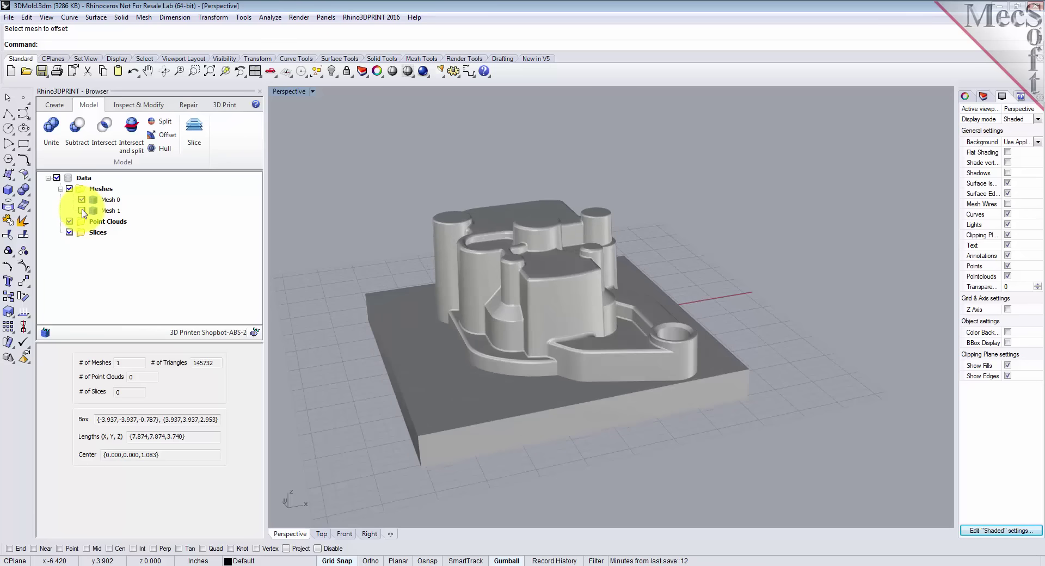
pyautogui.click(83, 211)
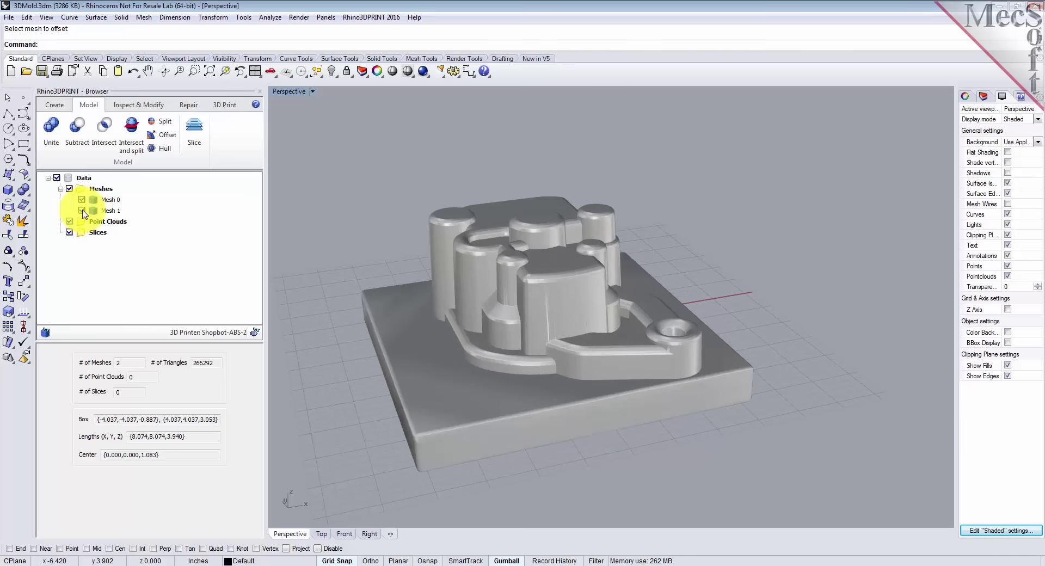
pyautogui.moveTo(620, 381)
pyautogui.mouseDown(button='right')
pyautogui.moveTo(553, 282)
pyautogui.moveTo(480, 322)
pyautogui.moveTo(427, 317)
pyautogui.moveTo(411, 294)
pyautogui.moveTo(427, 261)
pyautogui.moveTo(430, 319)
pyautogui.moveTo(464, 434)
pyautogui.moveTo(504, 393)
pyautogui.moveTo(553, 456)
pyautogui.moveTo(588, 452)
pyautogui.moveTo(608, 374)
pyautogui.moveTo(660, 374)
pyautogui.moveTo(517, 381)
pyautogui.moveTo(474, 364)
pyautogui.moveTo(483, 366)
pyautogui.moveTo(443, 444)
pyautogui.moveTo(549, 379)
pyautogui.moveTo(612, 391)
pyautogui.moveTo(632, 376)
pyautogui.mouseUp(button='right')
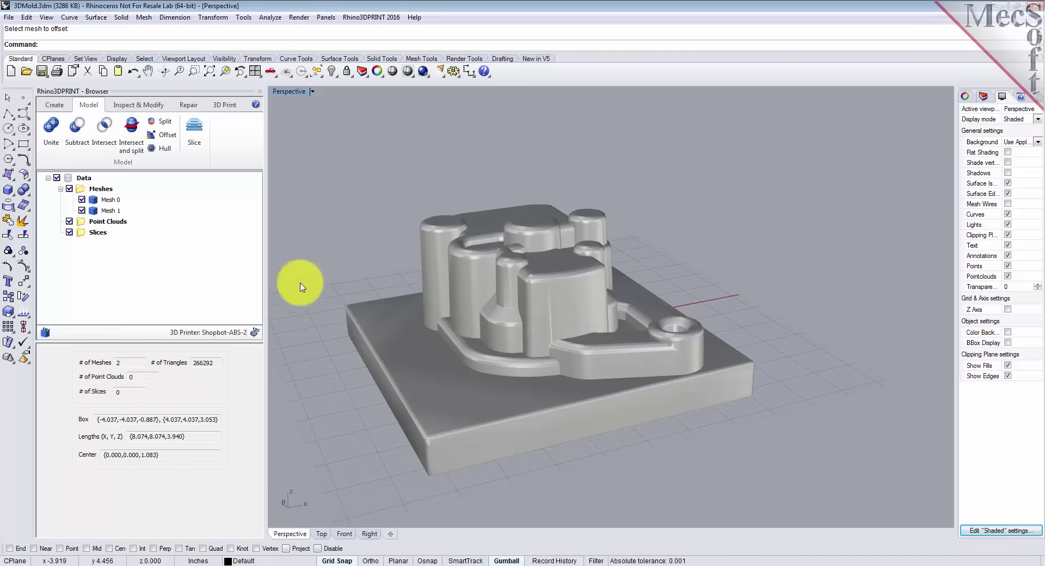
# Step: Split both mold meshes with a horizontal plane just above the base plate, at about Z 0.19, capping the results
pyautogui.click(166, 125)
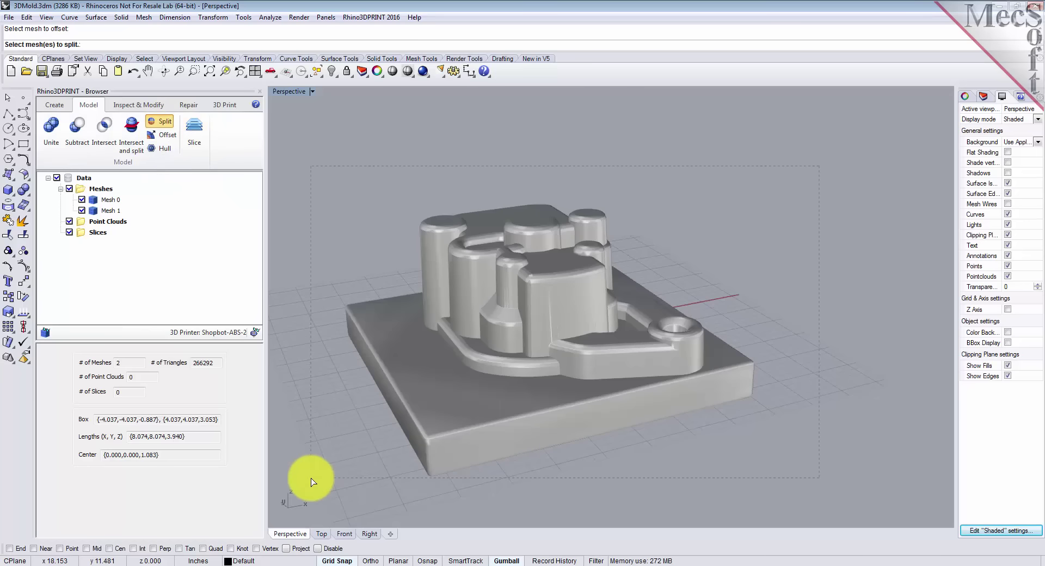
pyautogui.moveTo(312, 478); pyautogui.dragTo(310, 478)
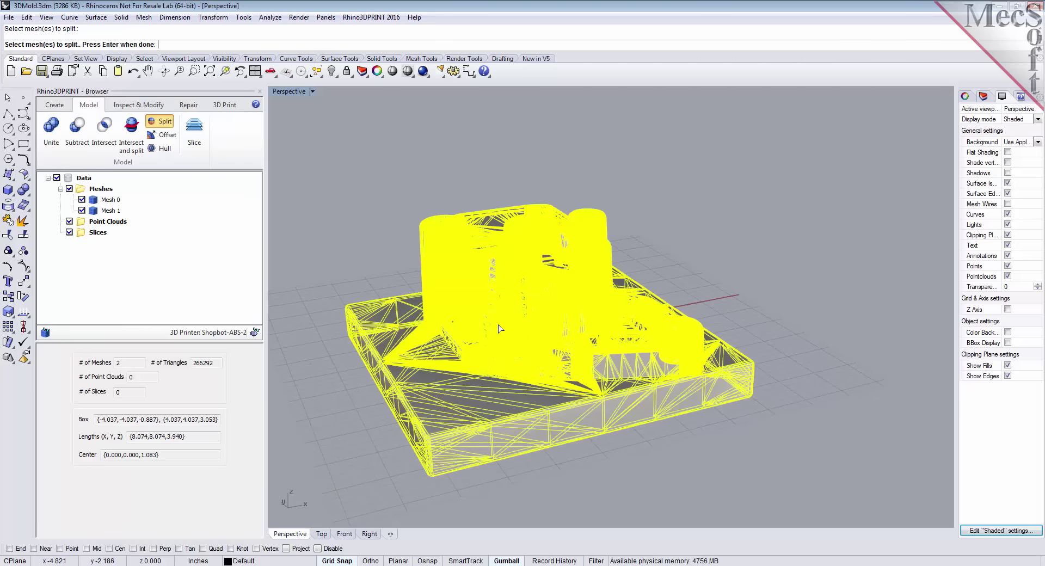
pyautogui.rightClick(745, 164)
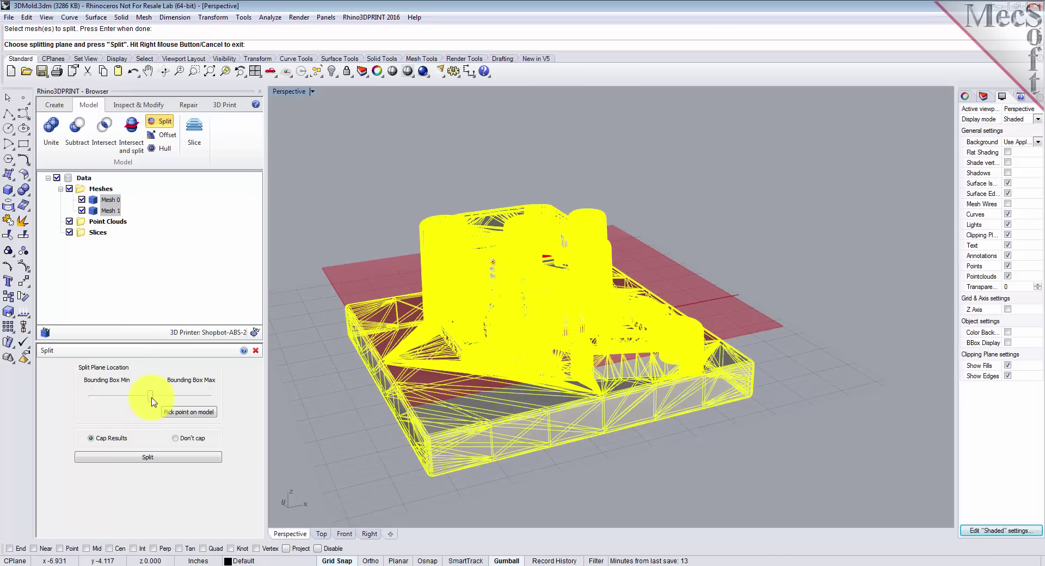
pyautogui.moveTo(153, 402); pyautogui.dragTo(174, 411)
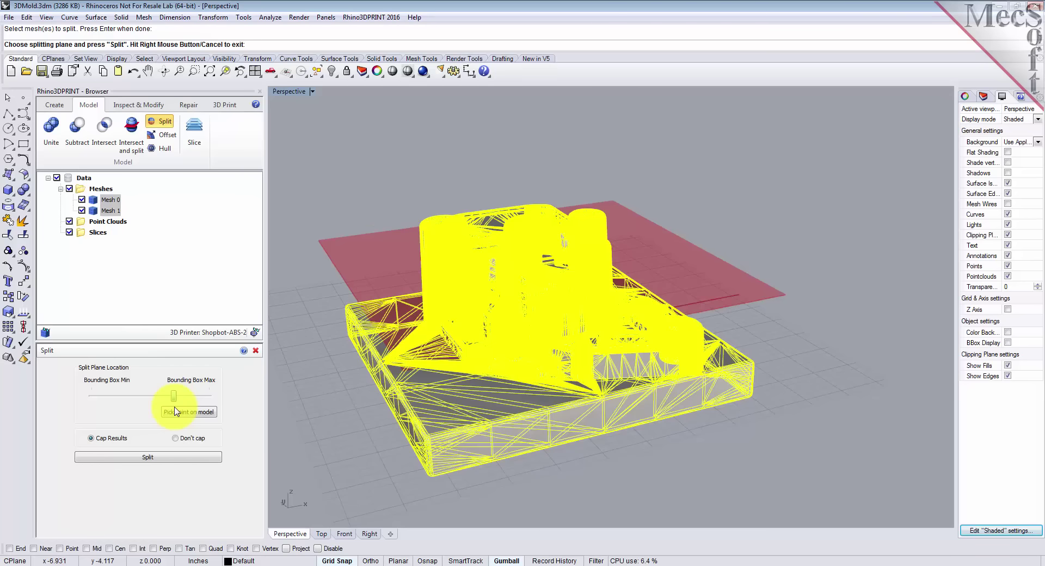
pyautogui.click(205, 412)
pyautogui.moveTo(173, 396); pyautogui.dragTo(126, 406)
pyautogui.click(147, 453)
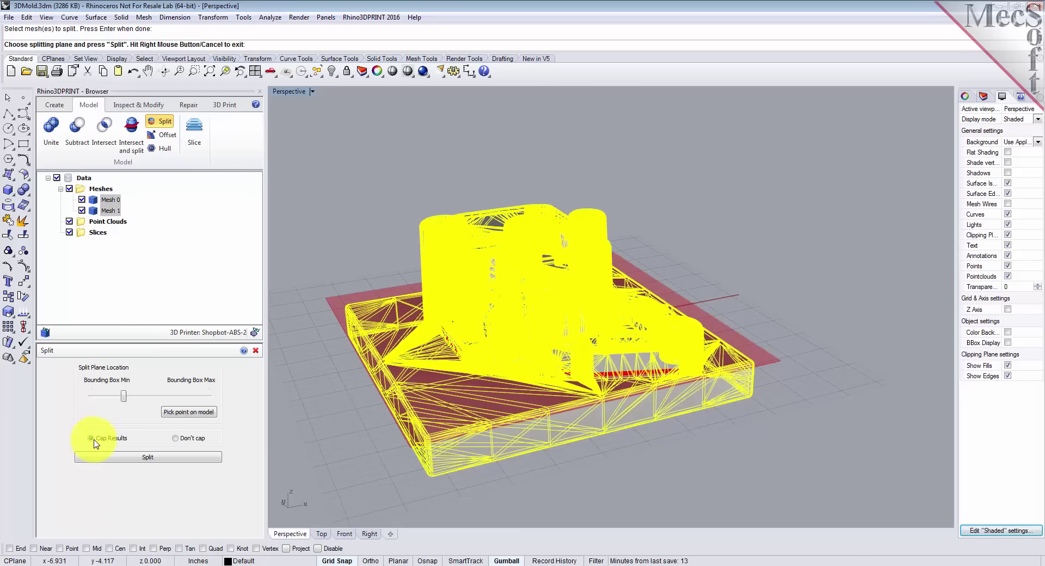
pyautogui.click(160, 460)
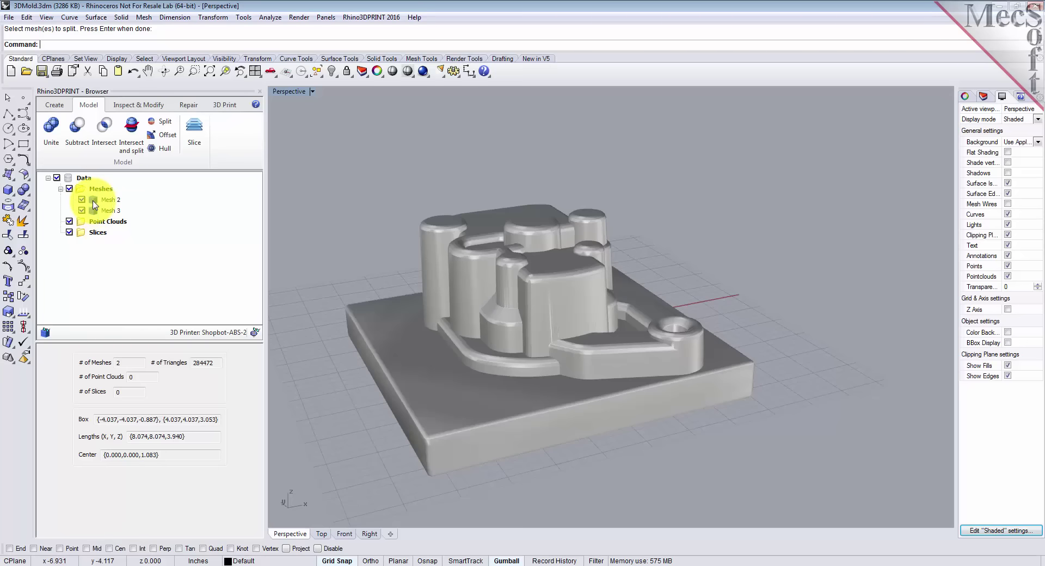
# Step: Identify the two split meshes, hide the lower base-plate mesh and examine the hollow upper shell from below
pyautogui.click(109, 201)
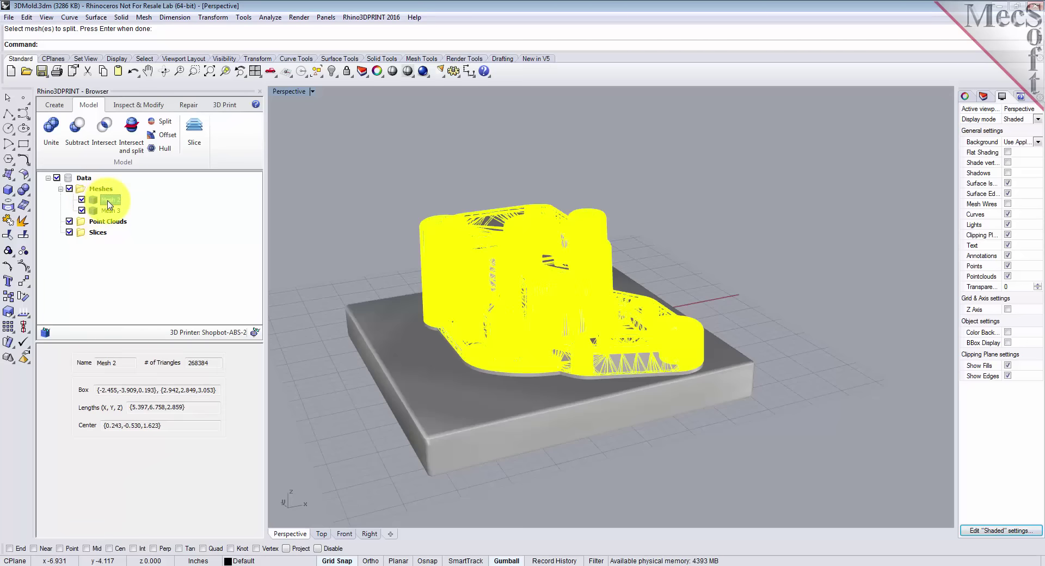
pyautogui.click(111, 211)
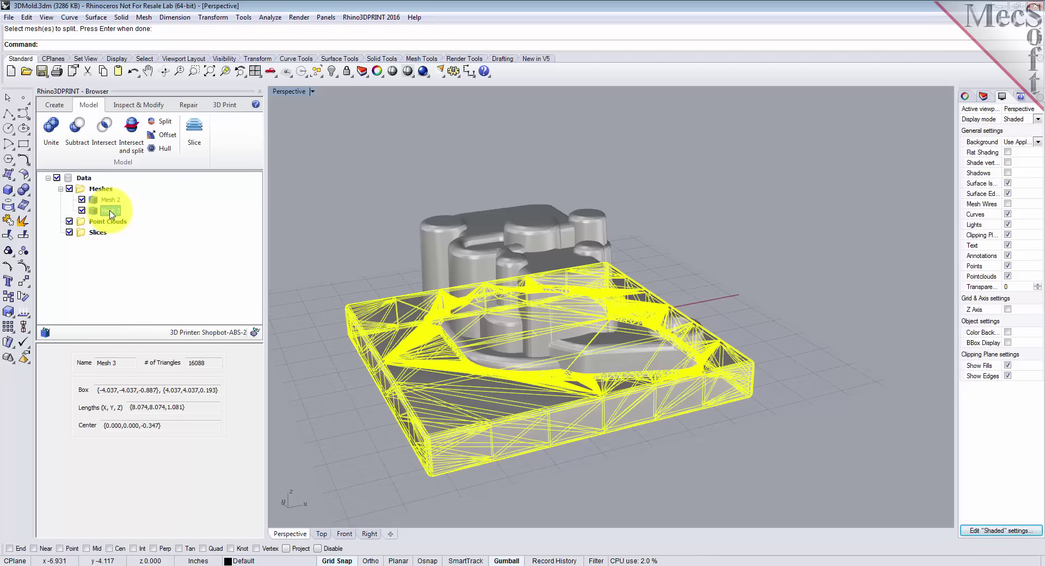
pyautogui.click(82, 212)
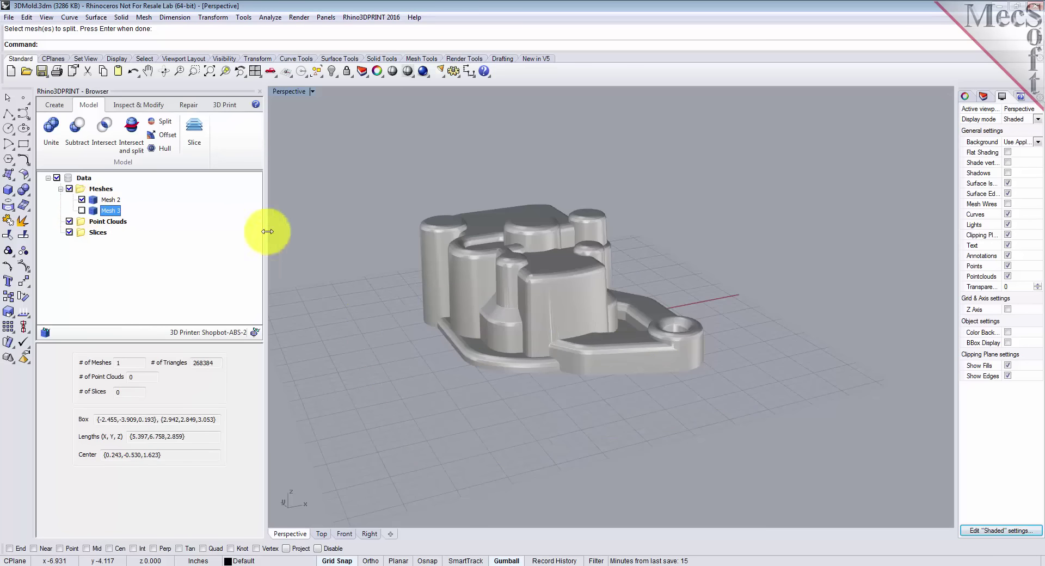
pyautogui.moveTo(587, 424); pyautogui.dragTo(563, 273, button='right')
pyautogui.moveTo(546, 427); pyautogui.dragTo(574, 291, button='right')
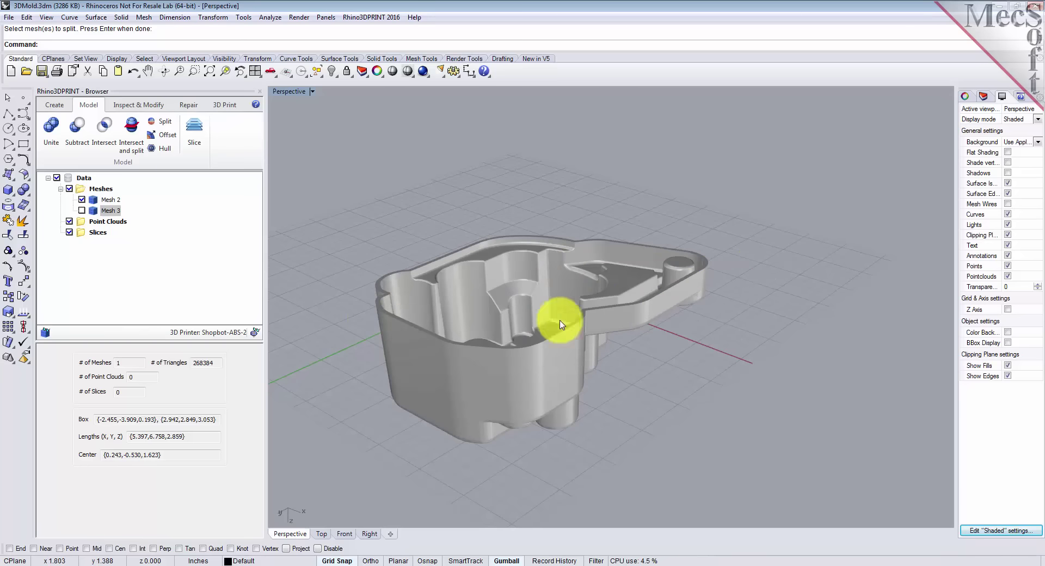
pyautogui.moveTo(579, 299)
pyautogui.mouseDown(button='right')
pyautogui.moveTo(577, 345)
pyautogui.moveTo(576, 282)
pyautogui.mouseUp(button='right')
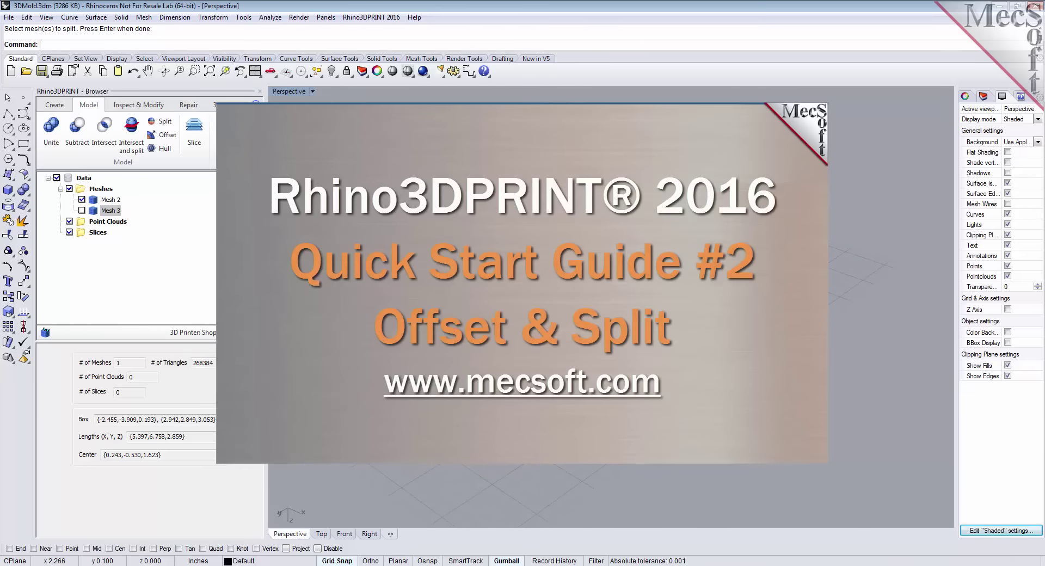